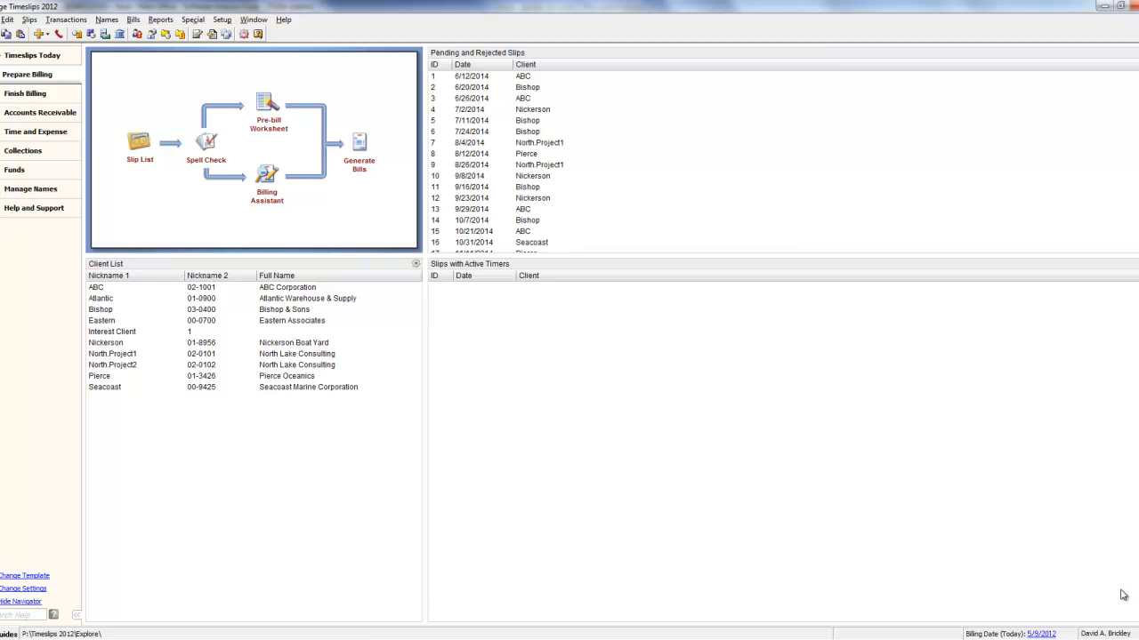
Open the email template list and browse its Bills, Statements and Reprint Bills pages
click(221, 20)
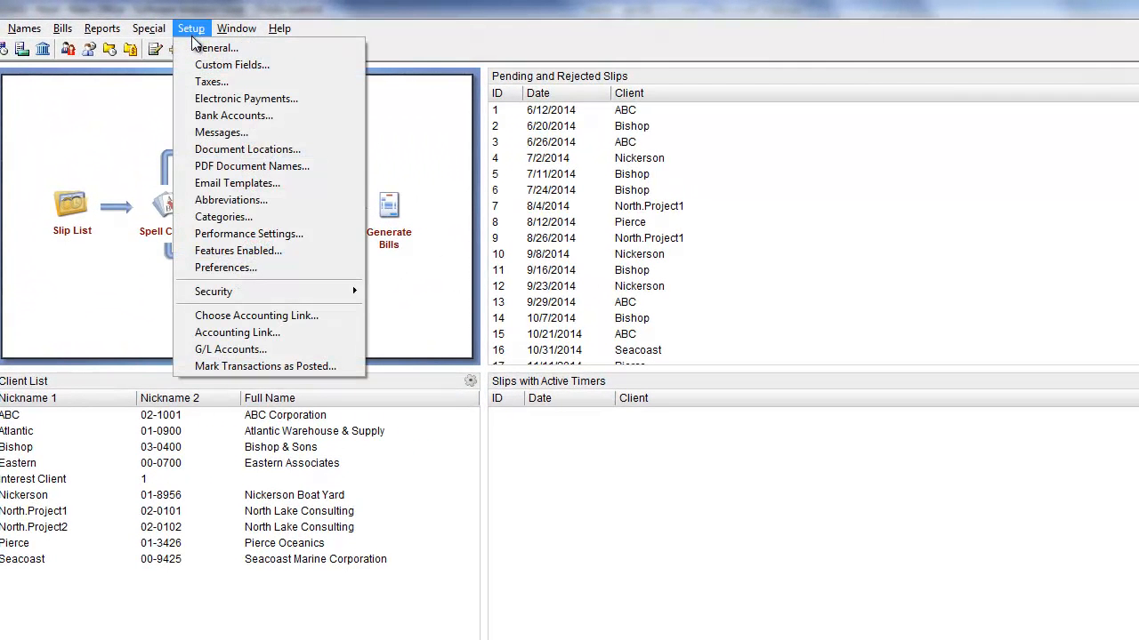
click(223, 186)
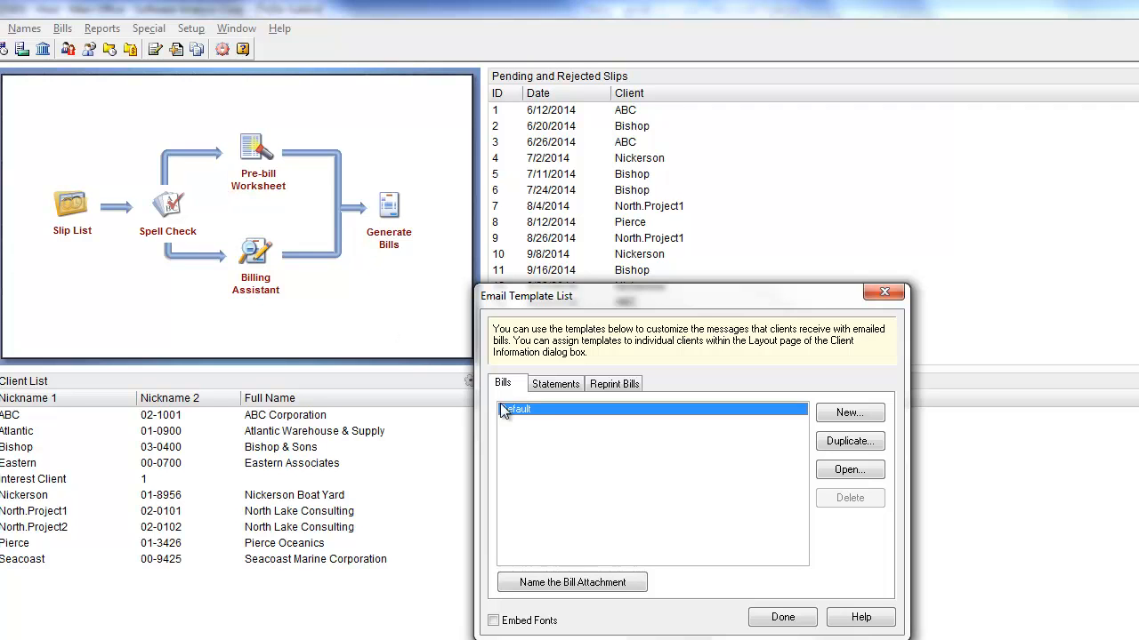
click(552, 387)
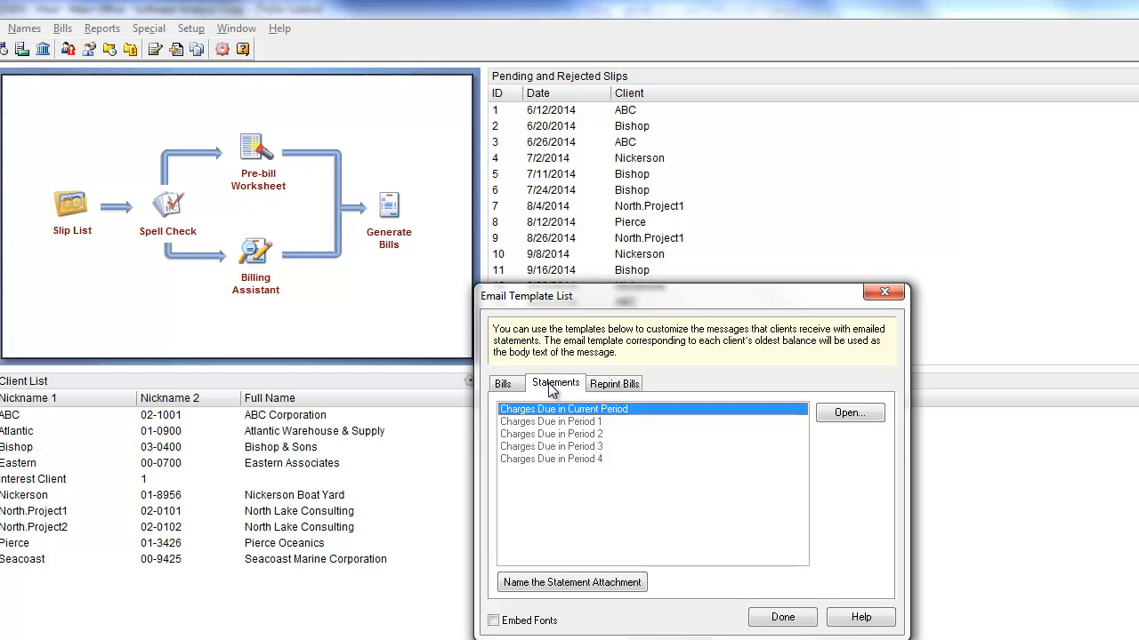
click(615, 388)
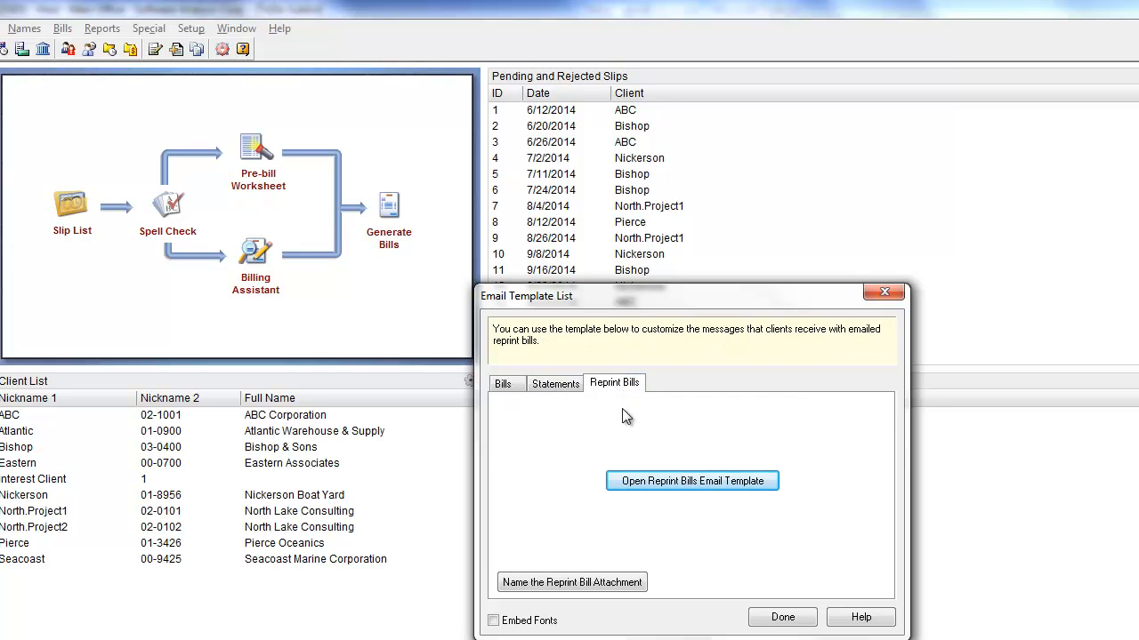
click(503, 391)
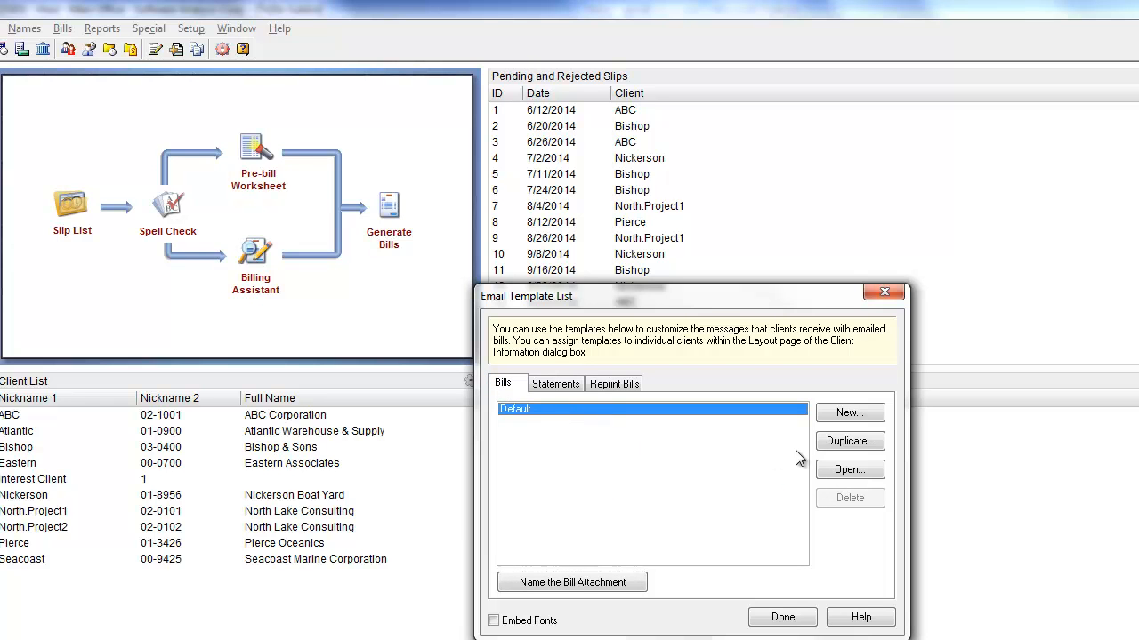
Duplicate the Default bill email template and name the copy Backup Default
click(848, 441)
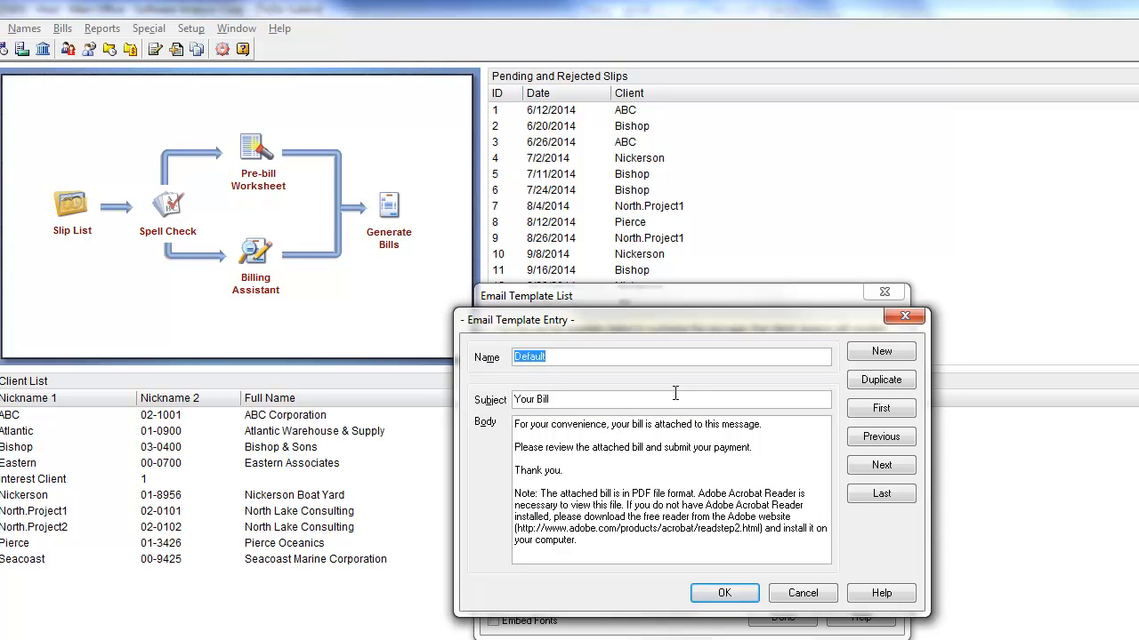
text(Backup Default)
click(725, 594)
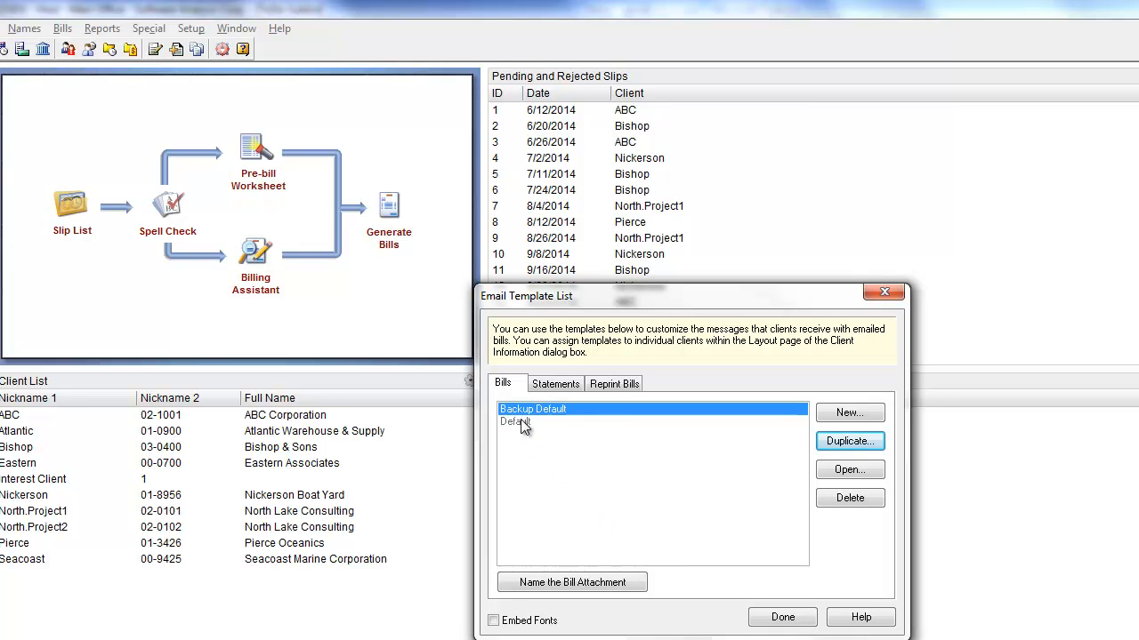
Edit the Default bill template: set the subject to Invoice from Software Analysis Corporation and delete the PDF note paragraph from the body
click(523, 421)
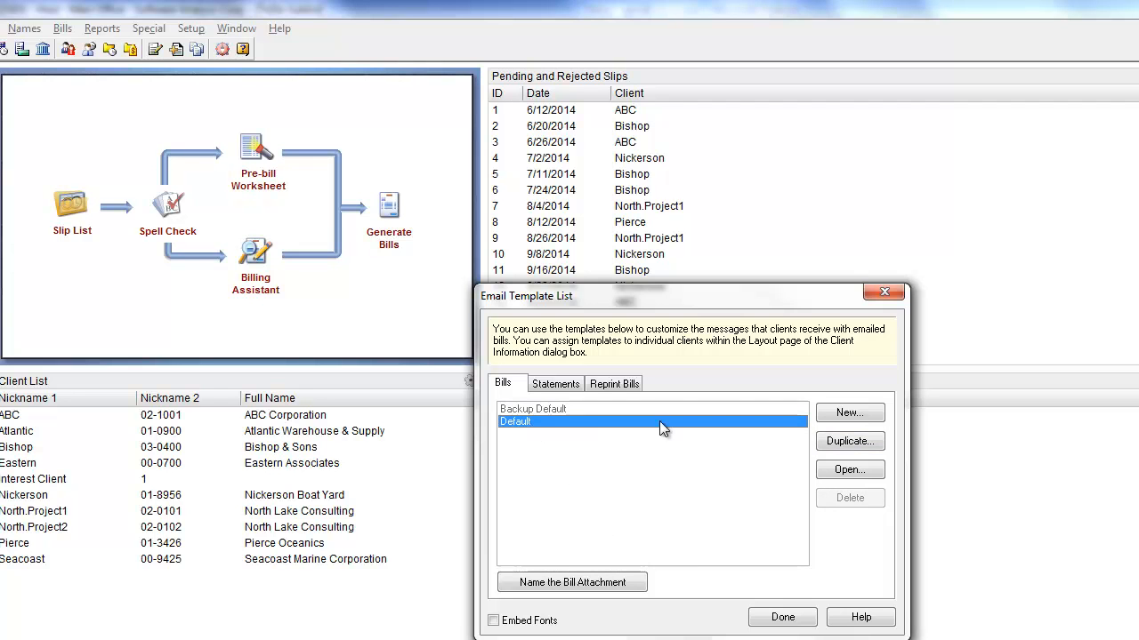
click(867, 472)
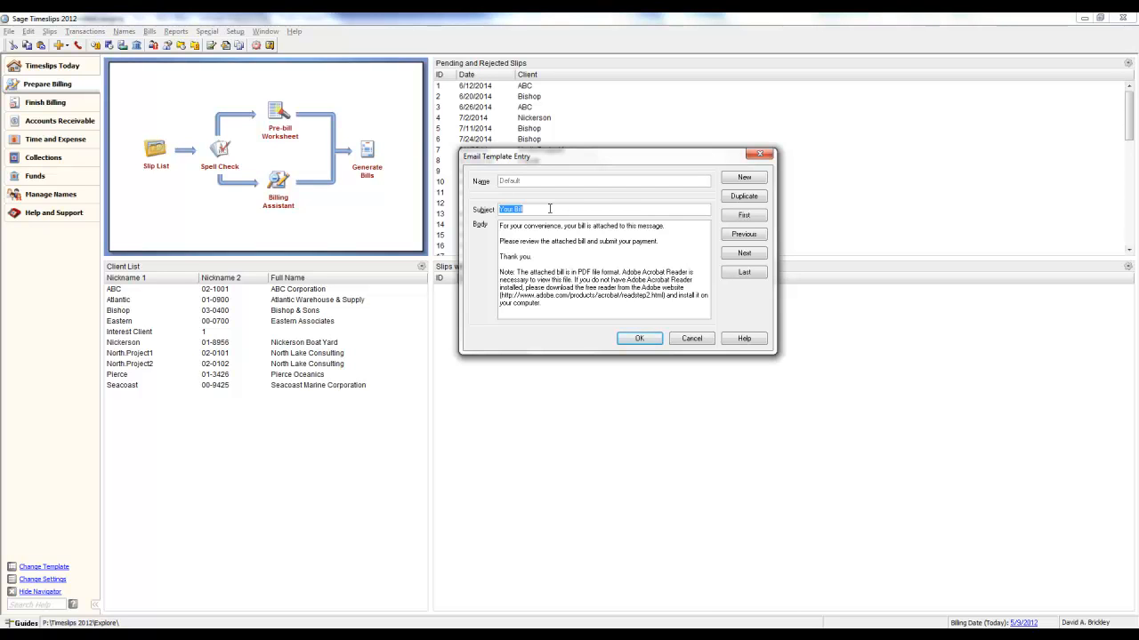
text(Invoice from Software Analysis Corporation)
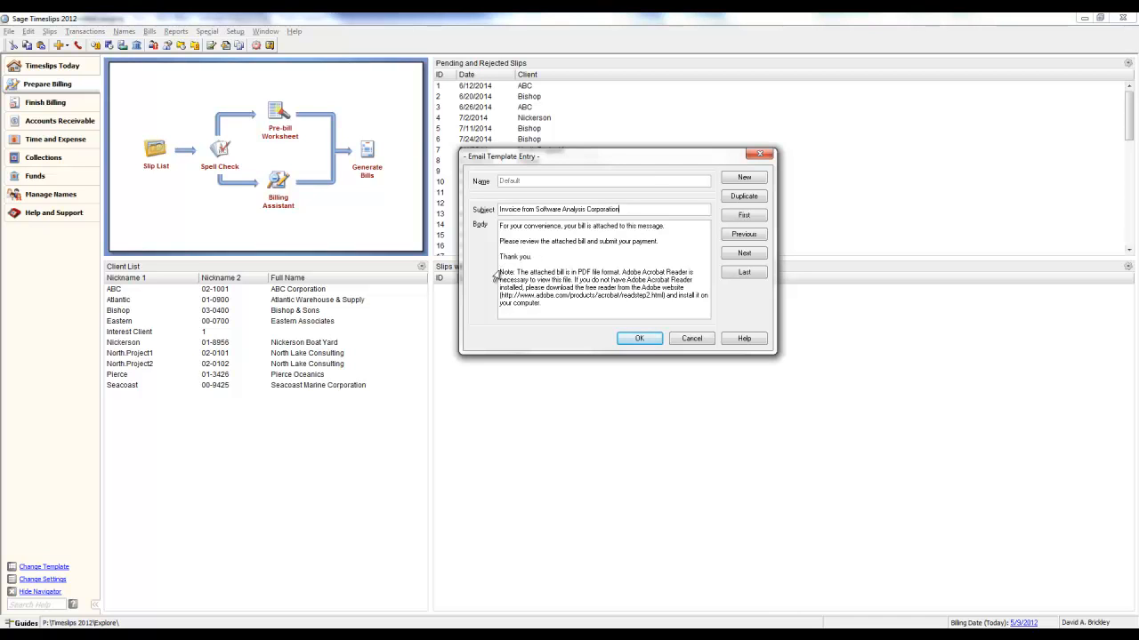
drag(499, 272, 561, 309)
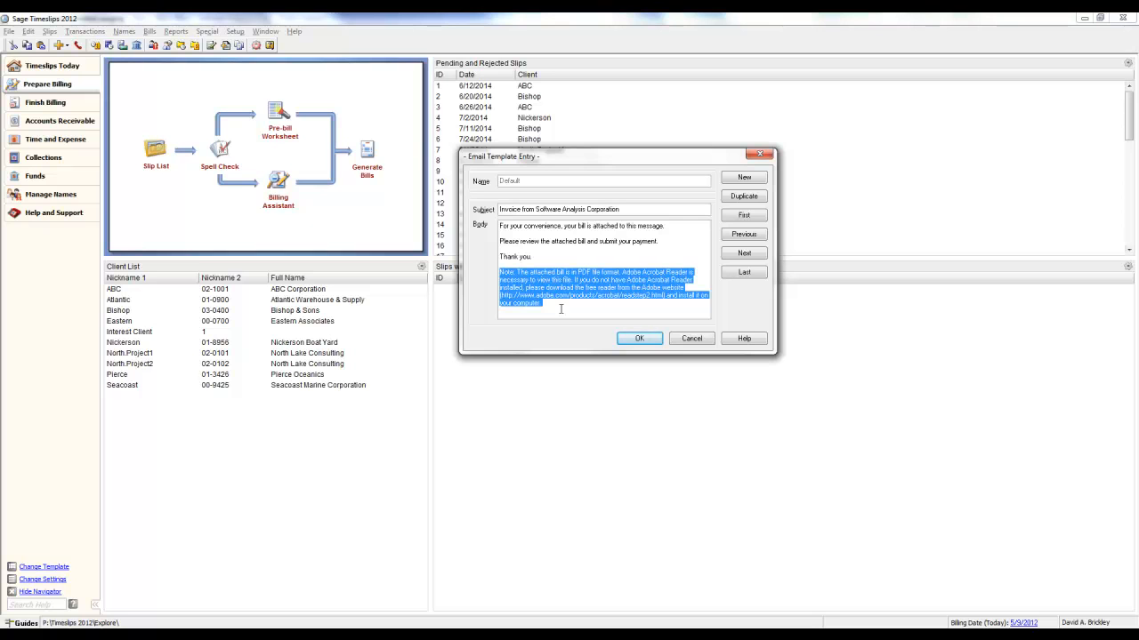
key(Delete)
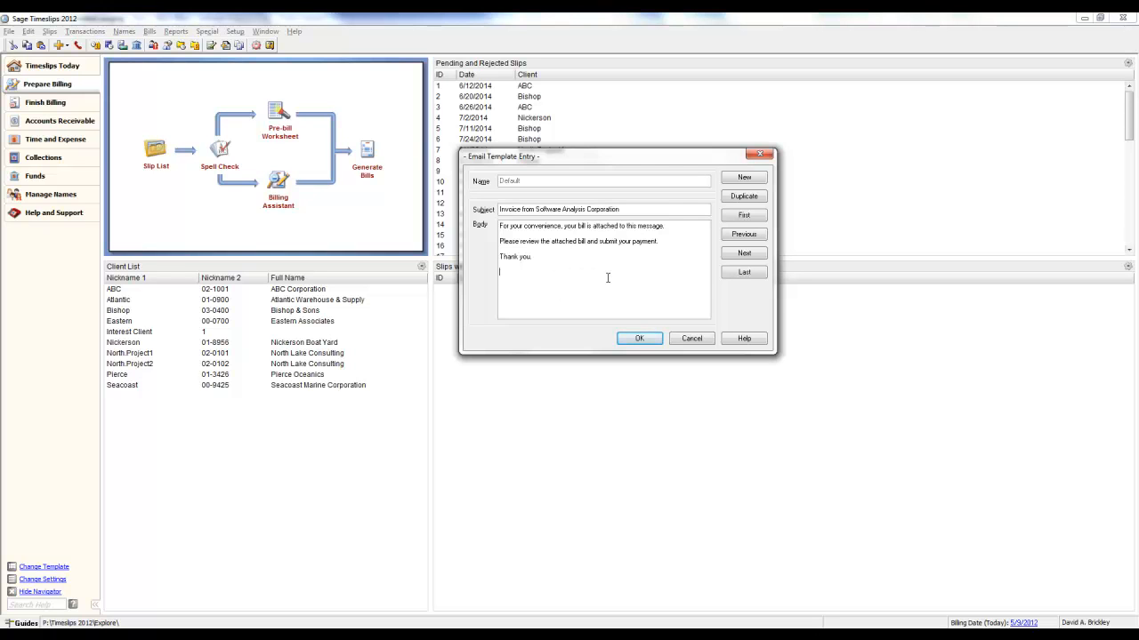
click(642, 341)
click(645, 336)
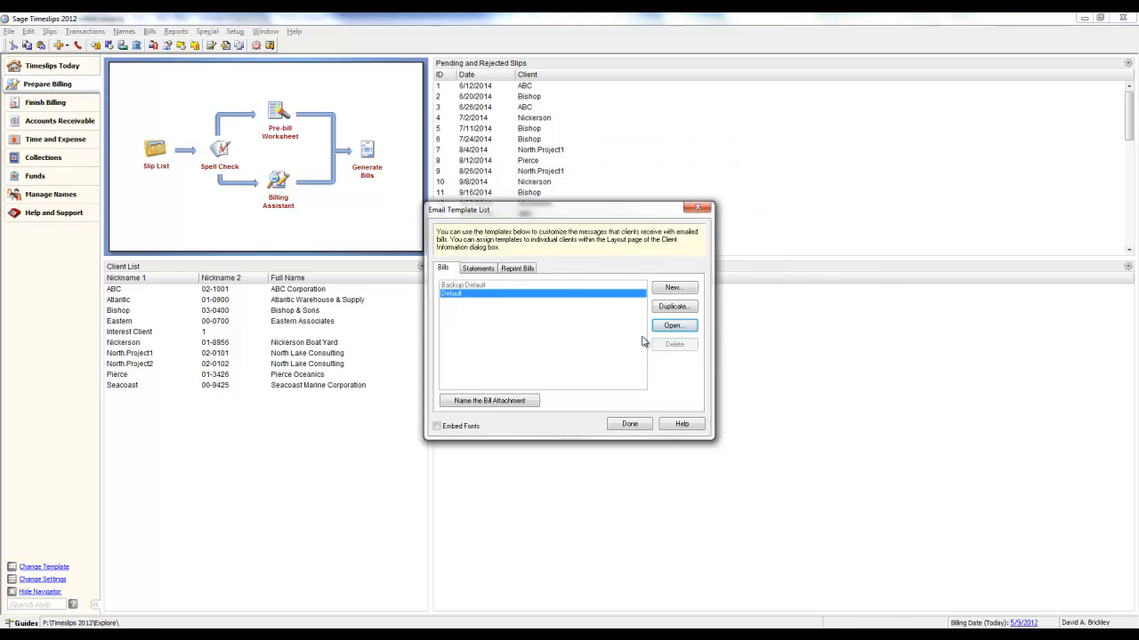
View the Reprint Bills email template, cancel it, and close the email template list
click(478, 268)
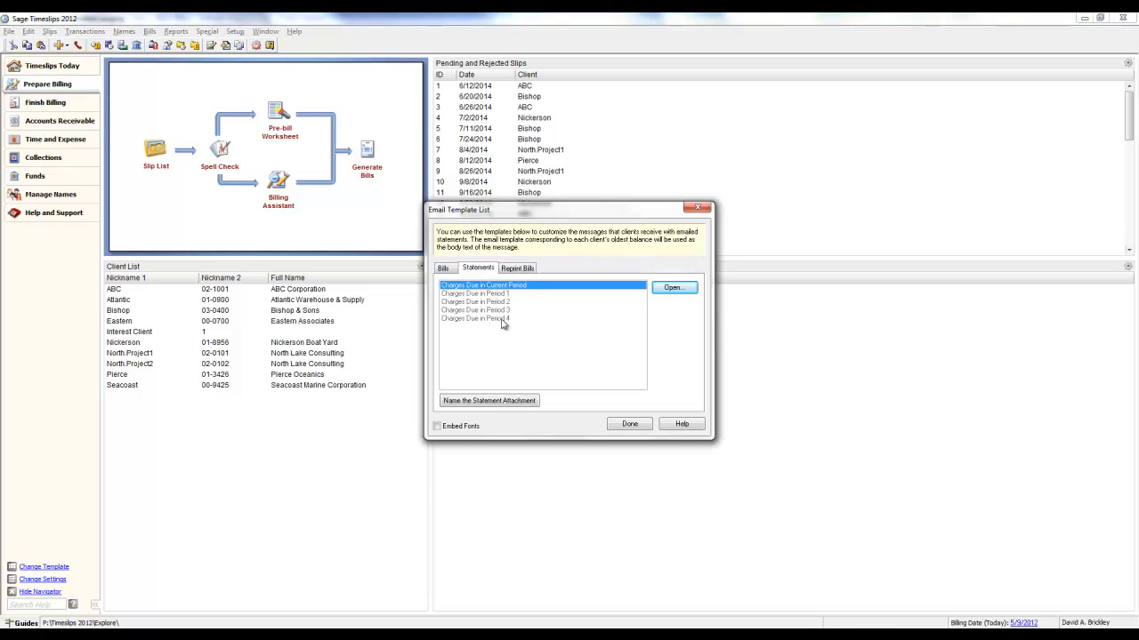
click(517, 272)
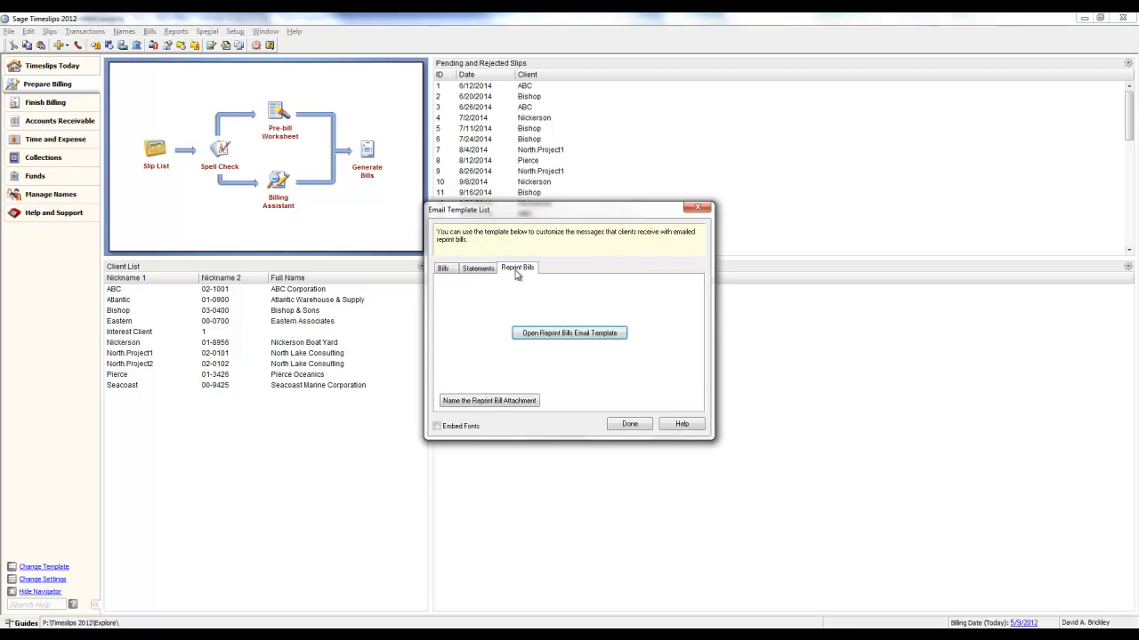
click(541, 335)
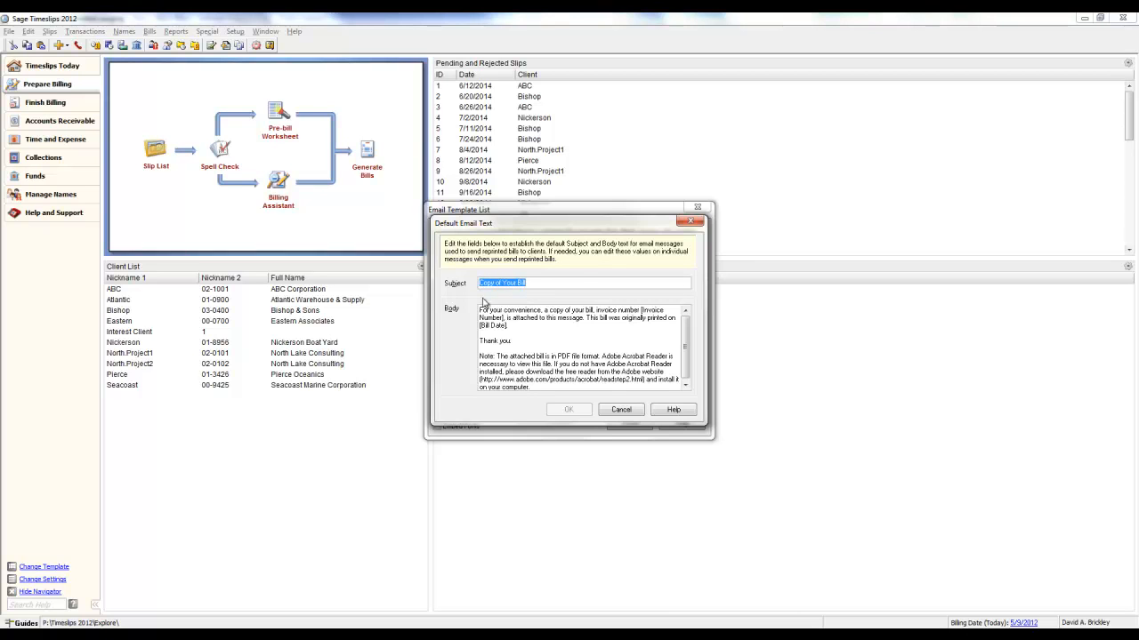
click(620, 410)
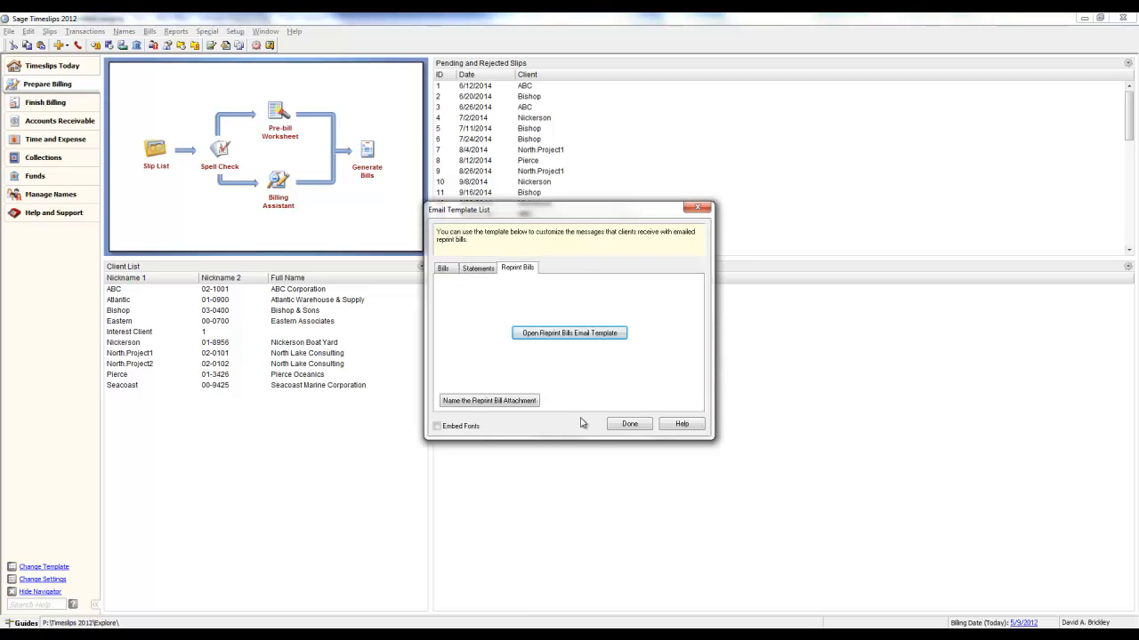
click(629, 424)
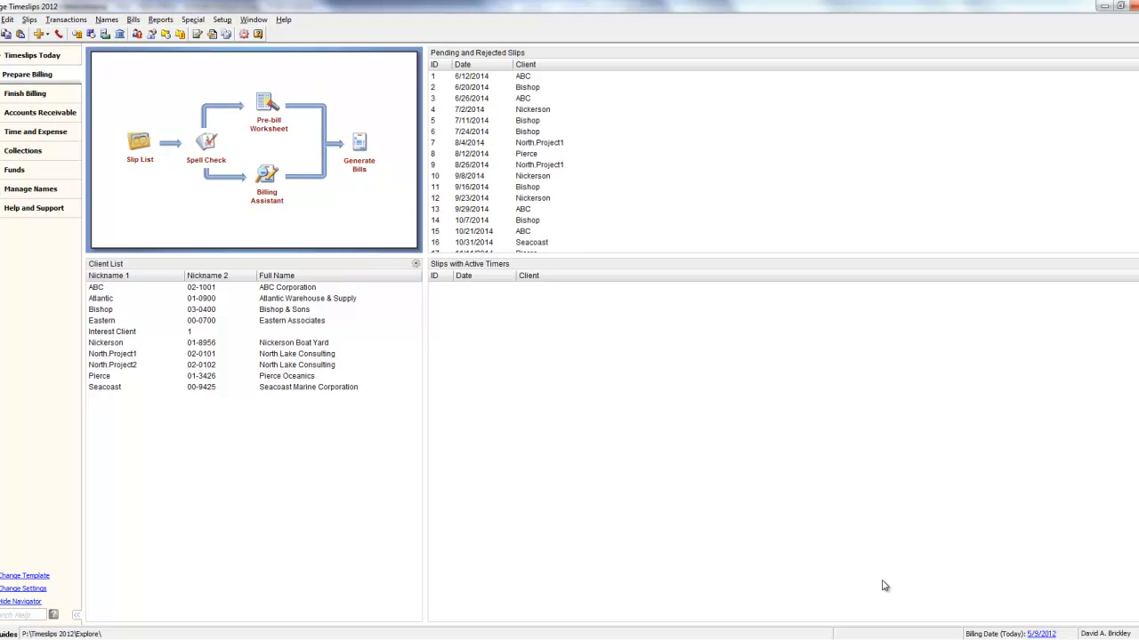
Open client ABC Corporation and enable sending bills via email and sending statements via email
click(296, 289)
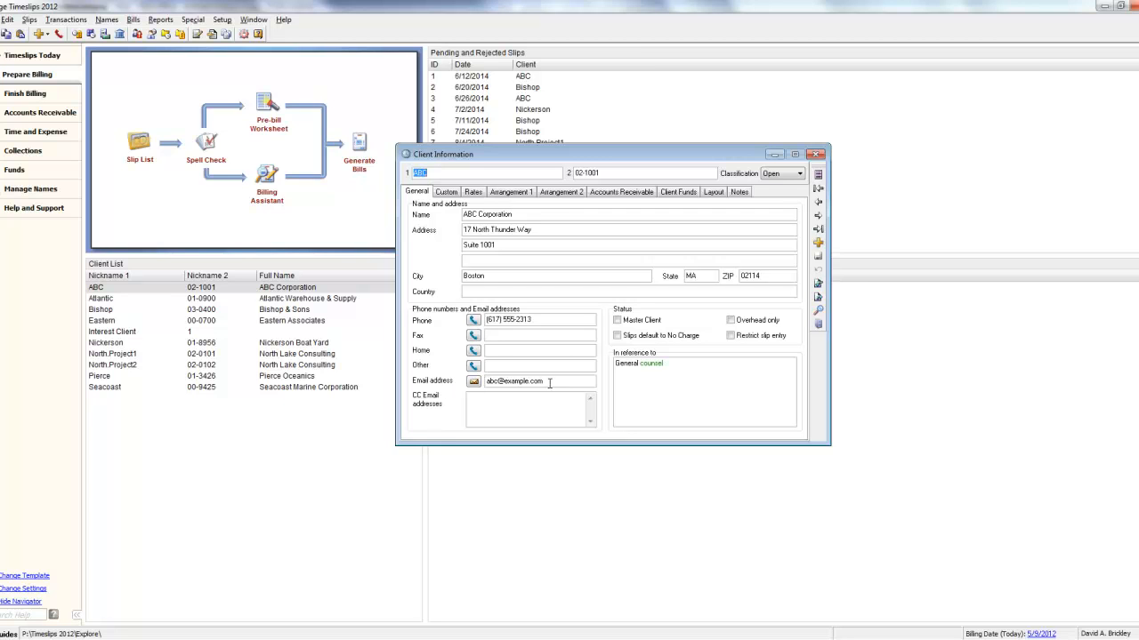
click(473, 400)
click(552, 193)
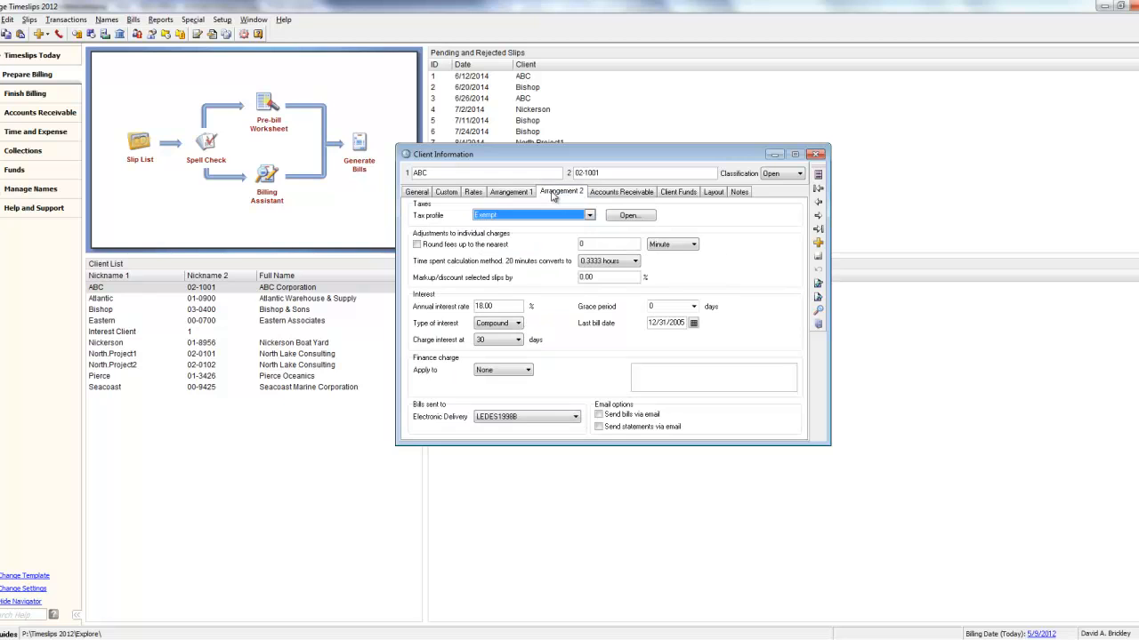
click(600, 416)
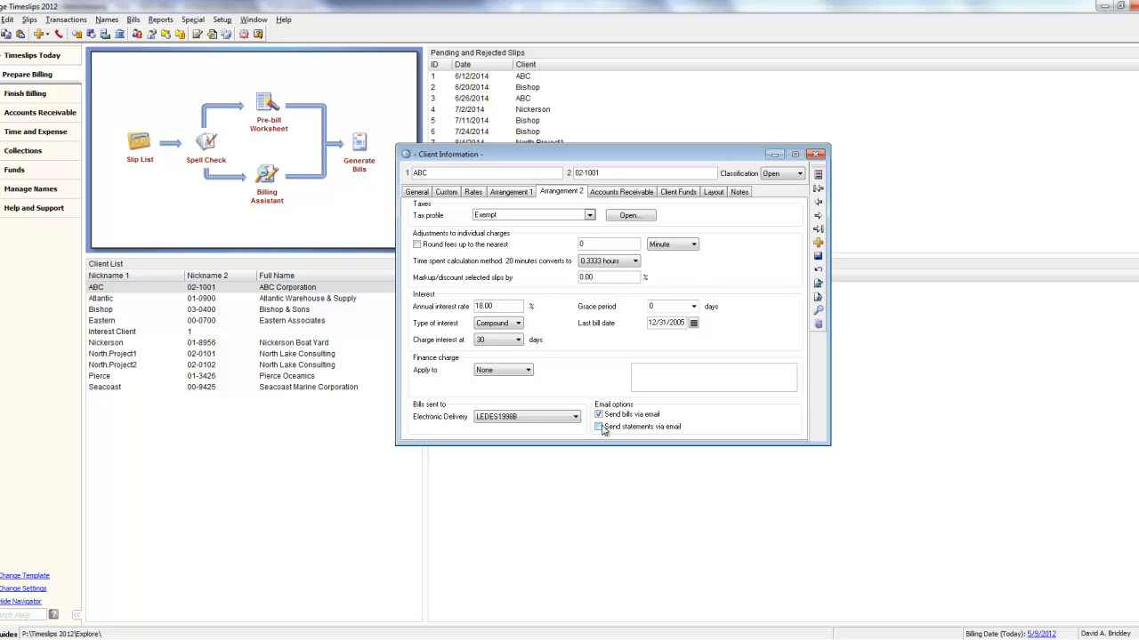
click(600, 428)
Check the client's email template choice on the layout page and view the Default template without editing
click(711, 192)
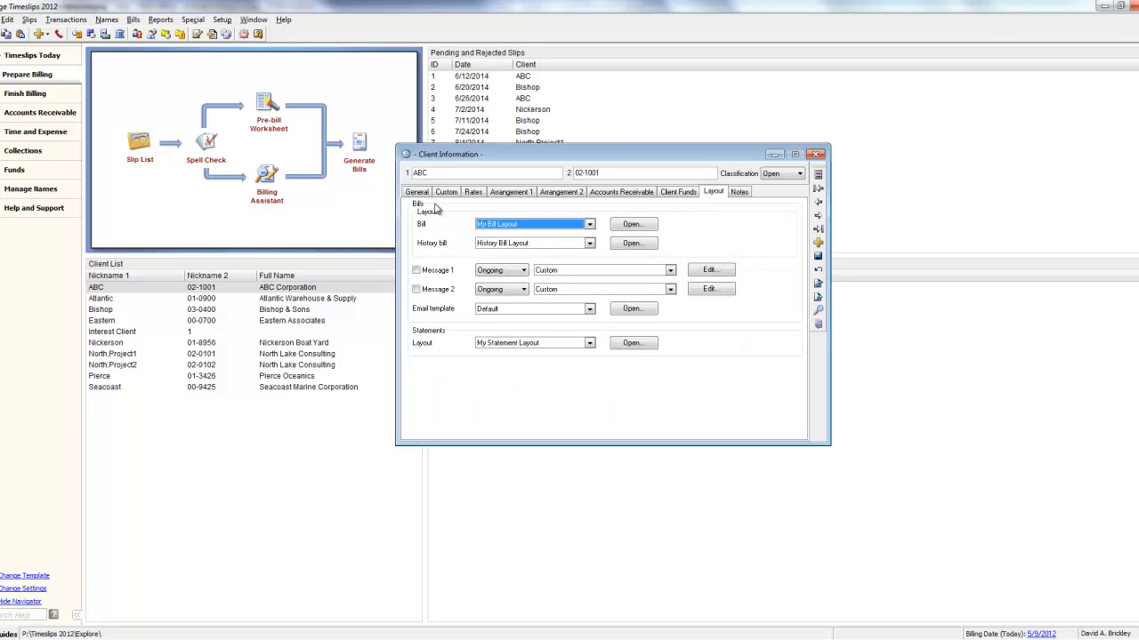
click(589, 311)
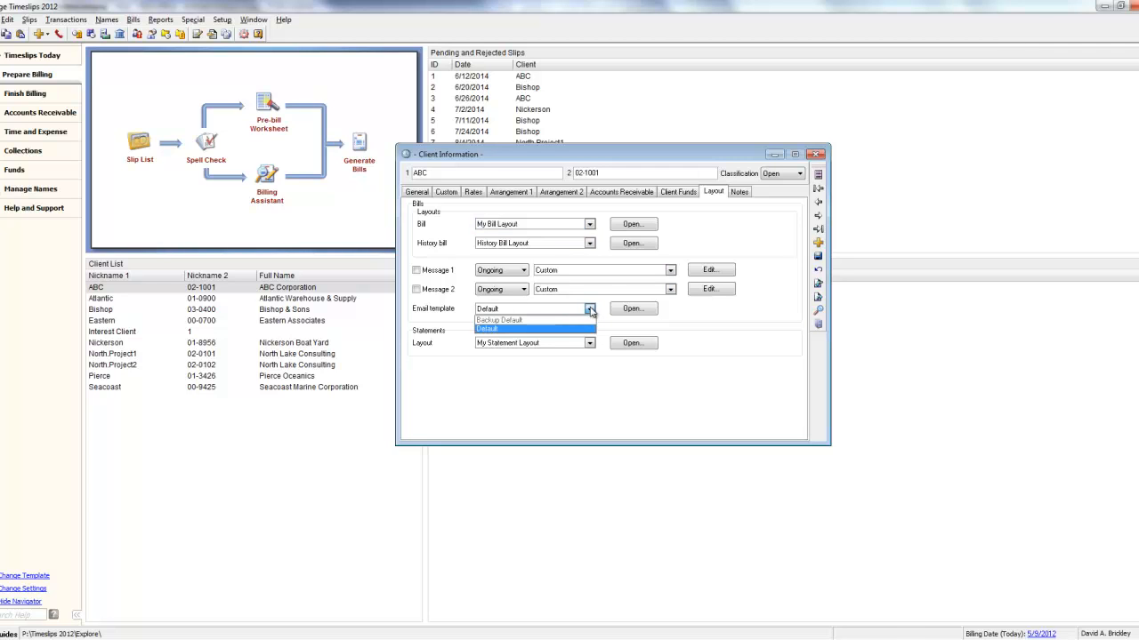
click(591, 312)
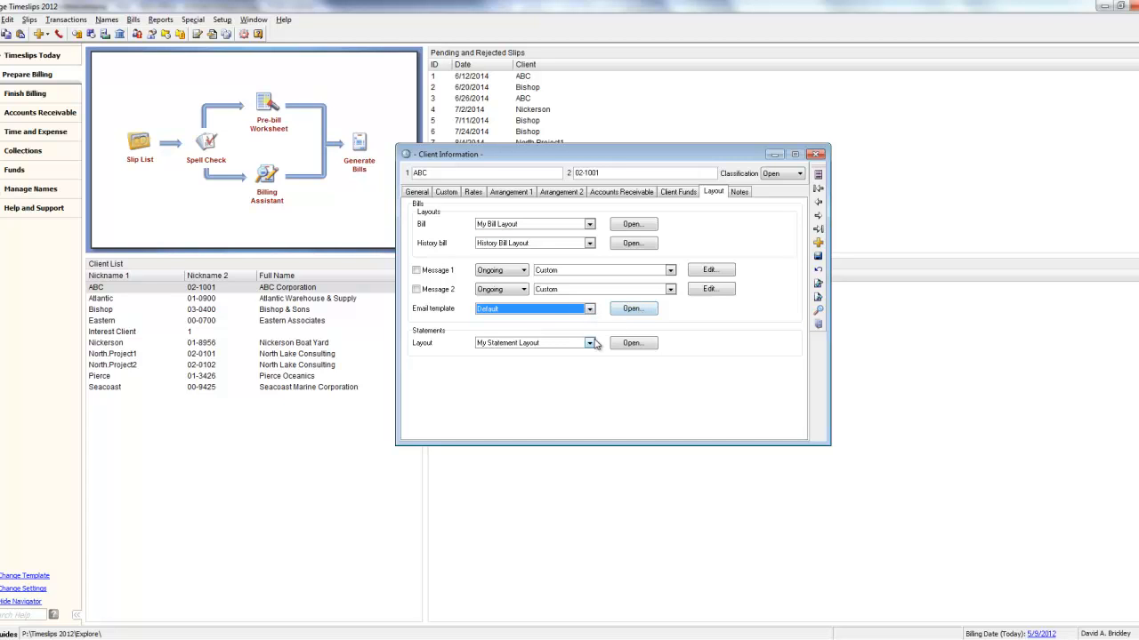
click(636, 311)
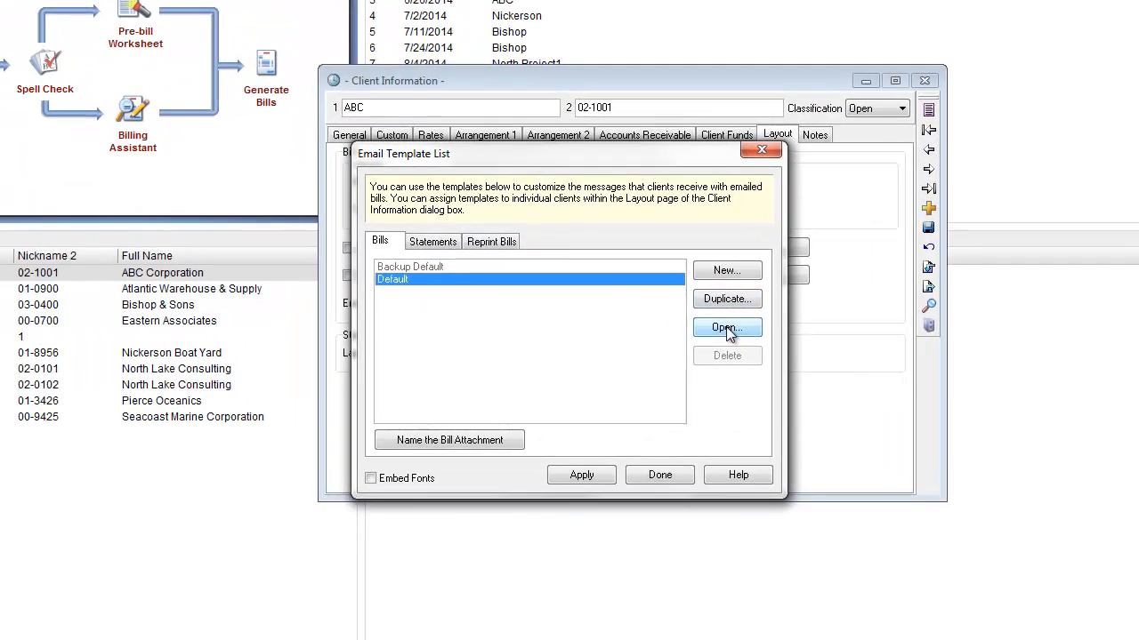
click(727, 329)
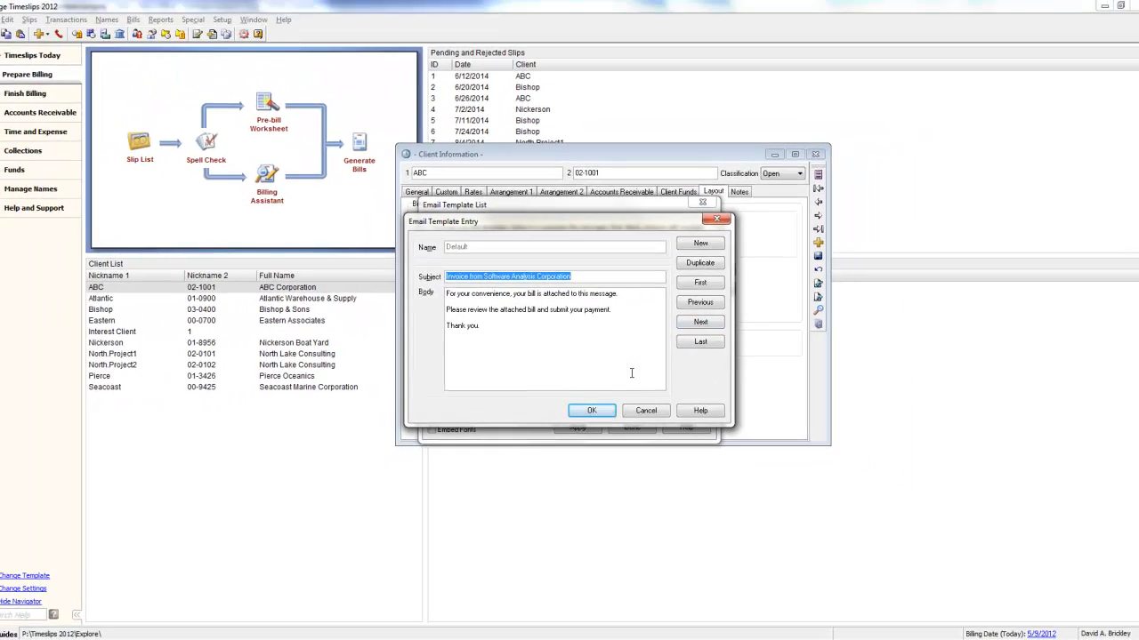
click(643, 412)
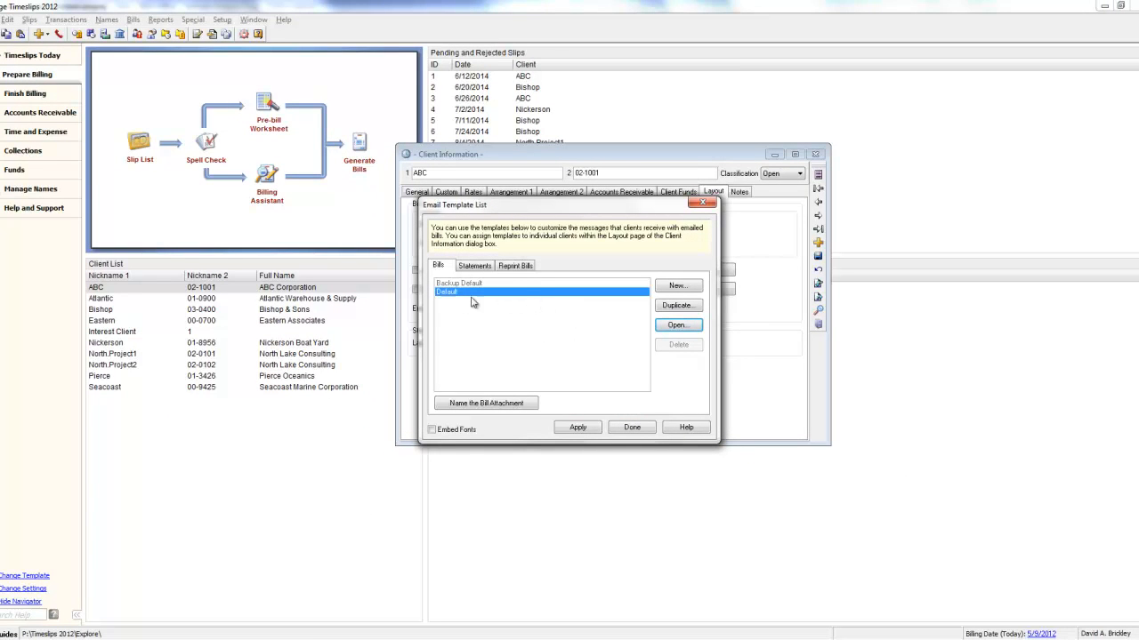
click(632, 428)
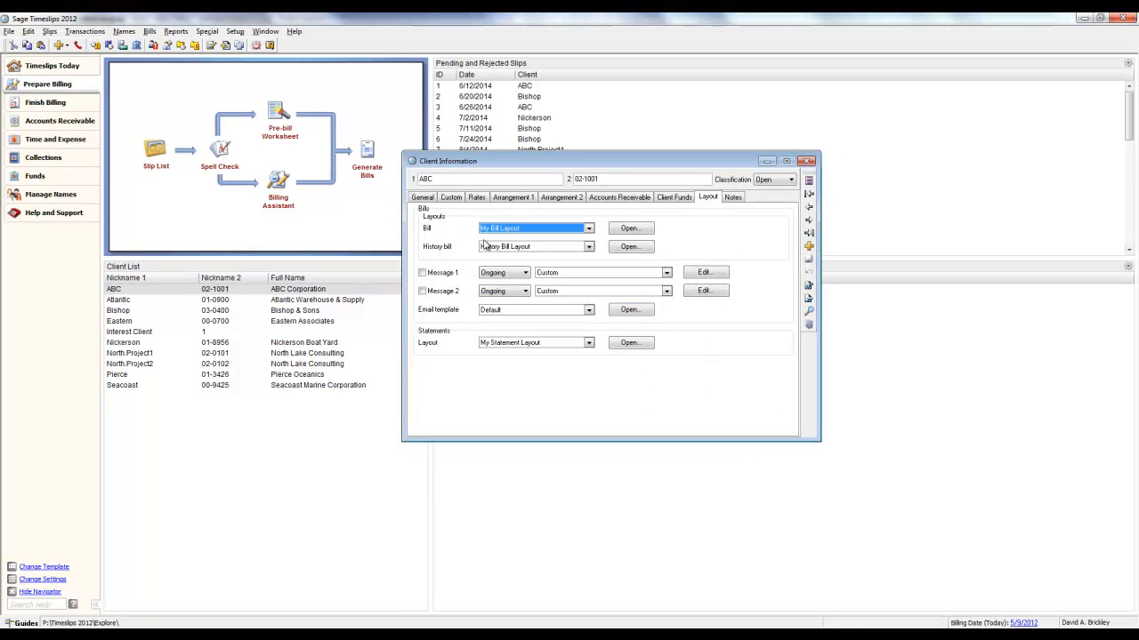
Replace the client's email address with the new contact e-mail and save the client record
click(422, 198)
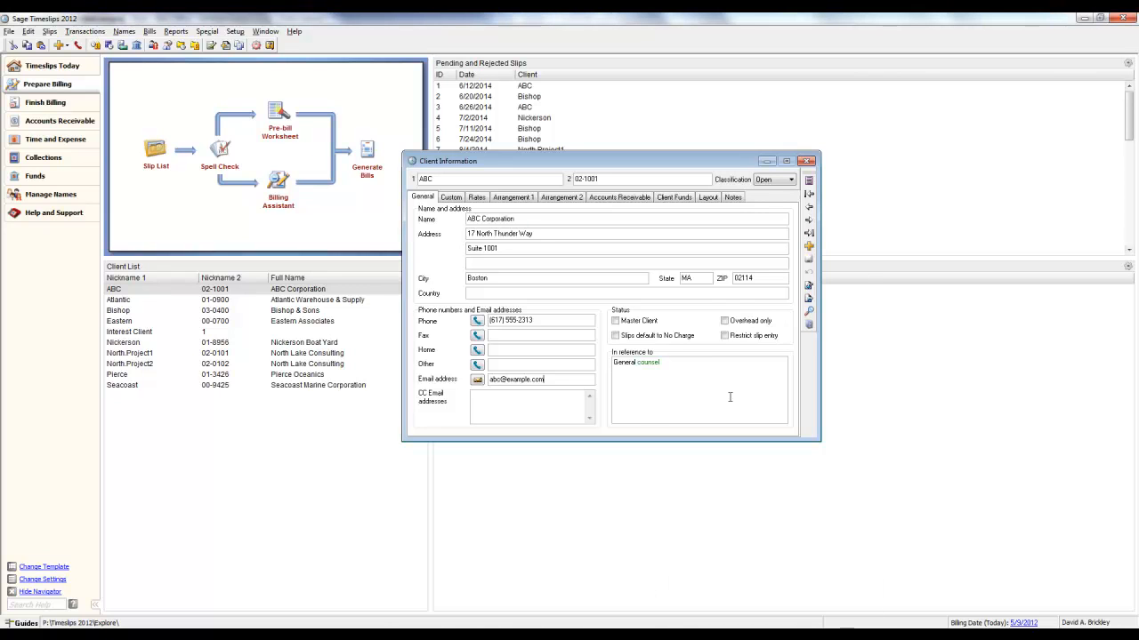
drag(545, 380, 442, 380)
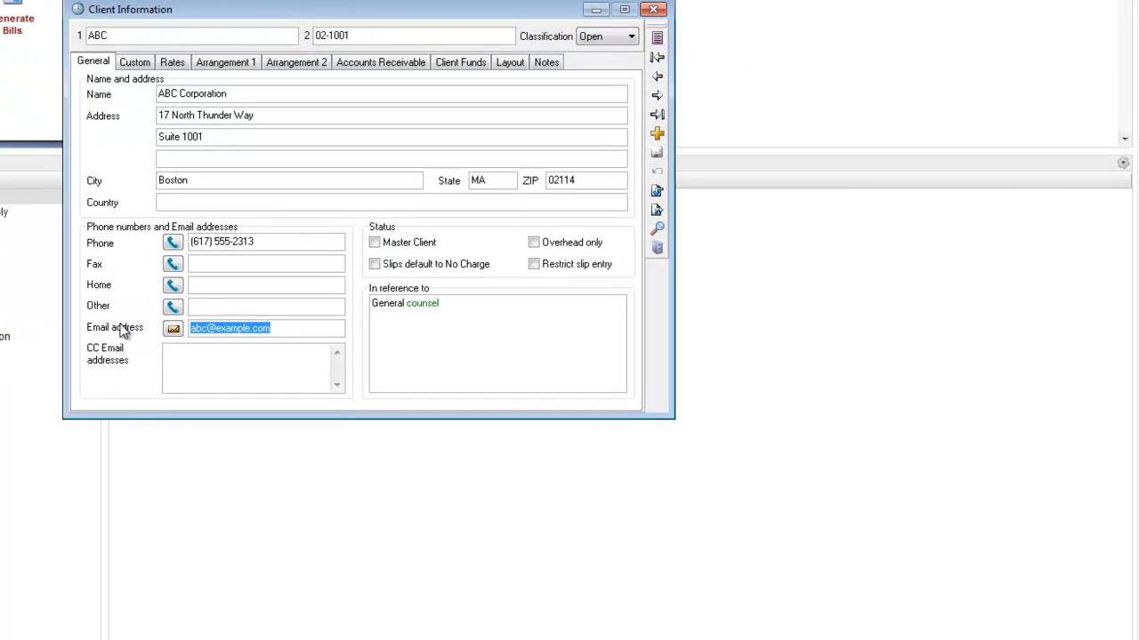
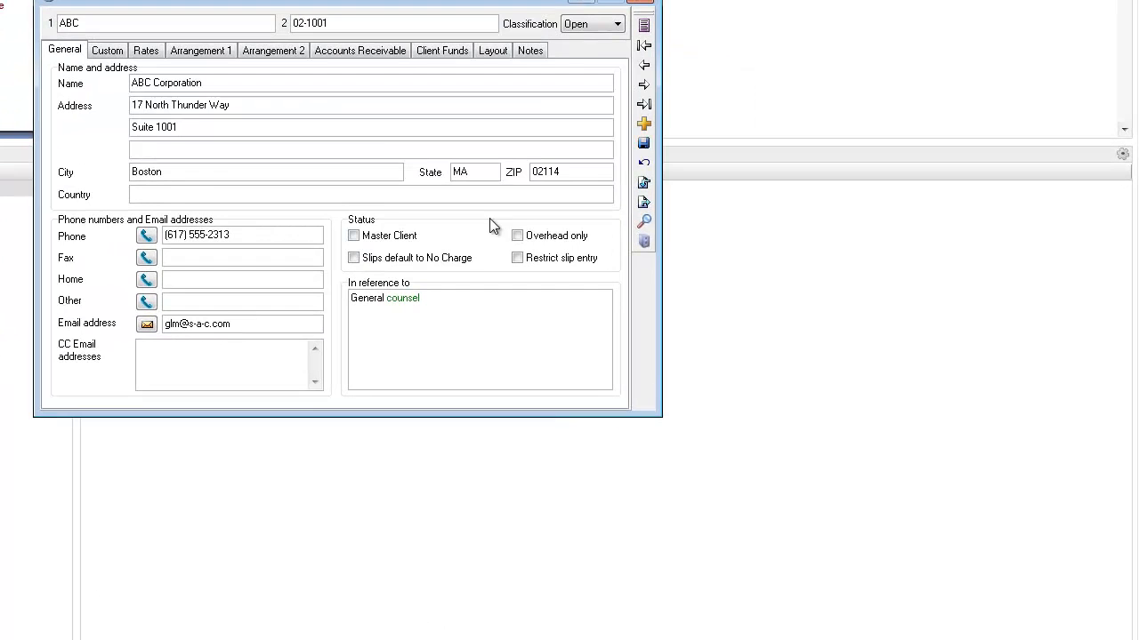
click(643, 142)
click(645, 7)
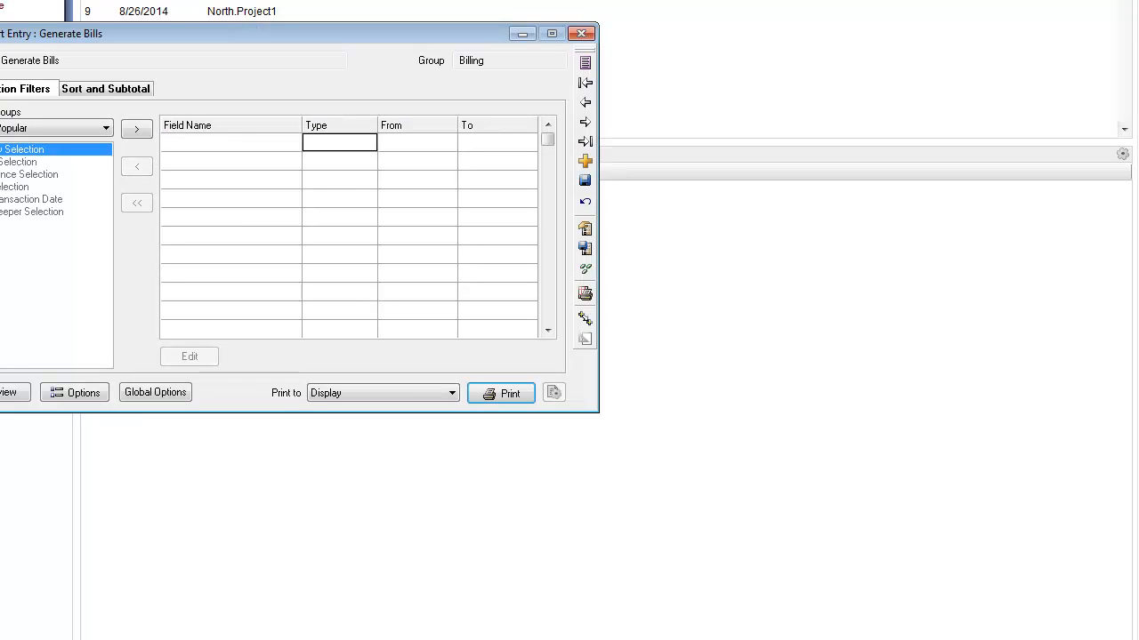
In the Generate Bills report options, turn off printing for clients receiving emails and printing matching envelopes or labels
click(84, 399)
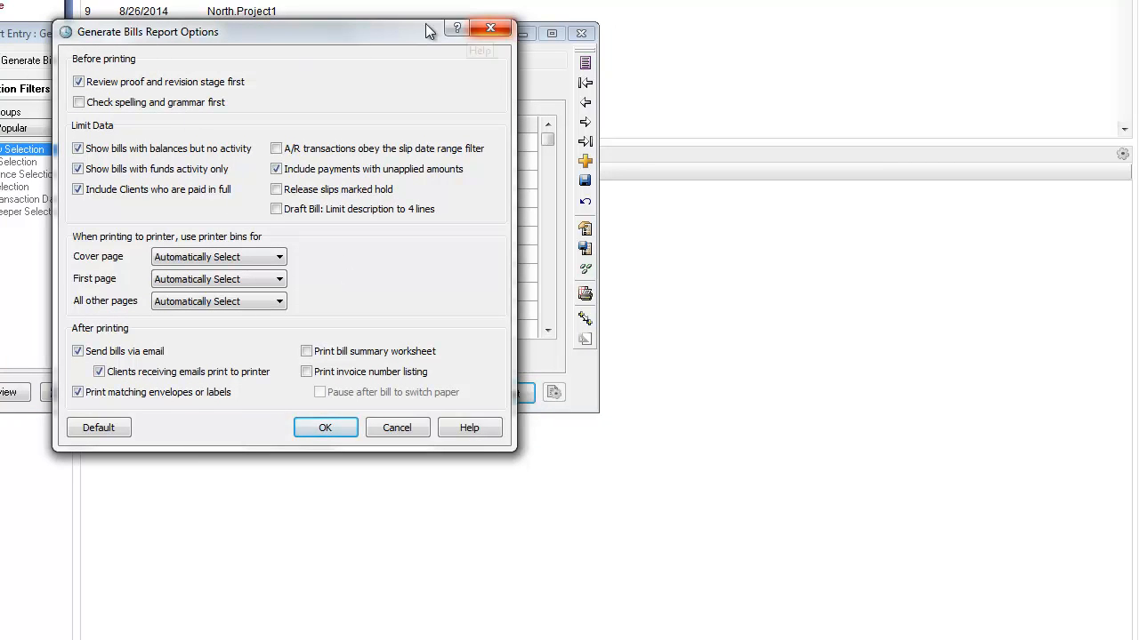
drag(333, 28, 480, 38)
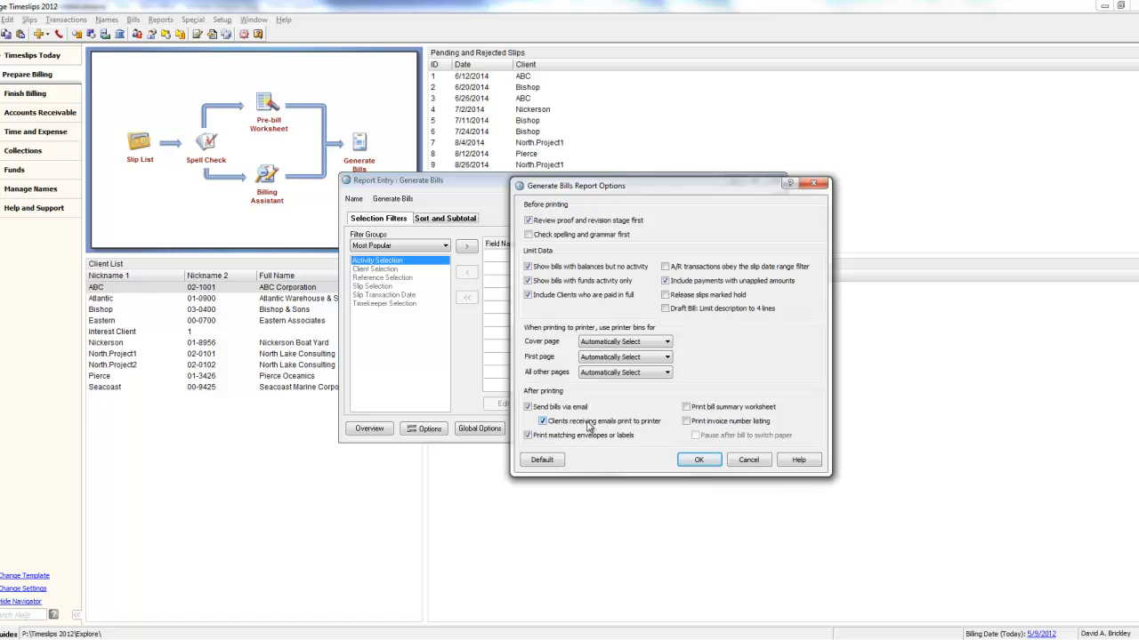
click(528, 437)
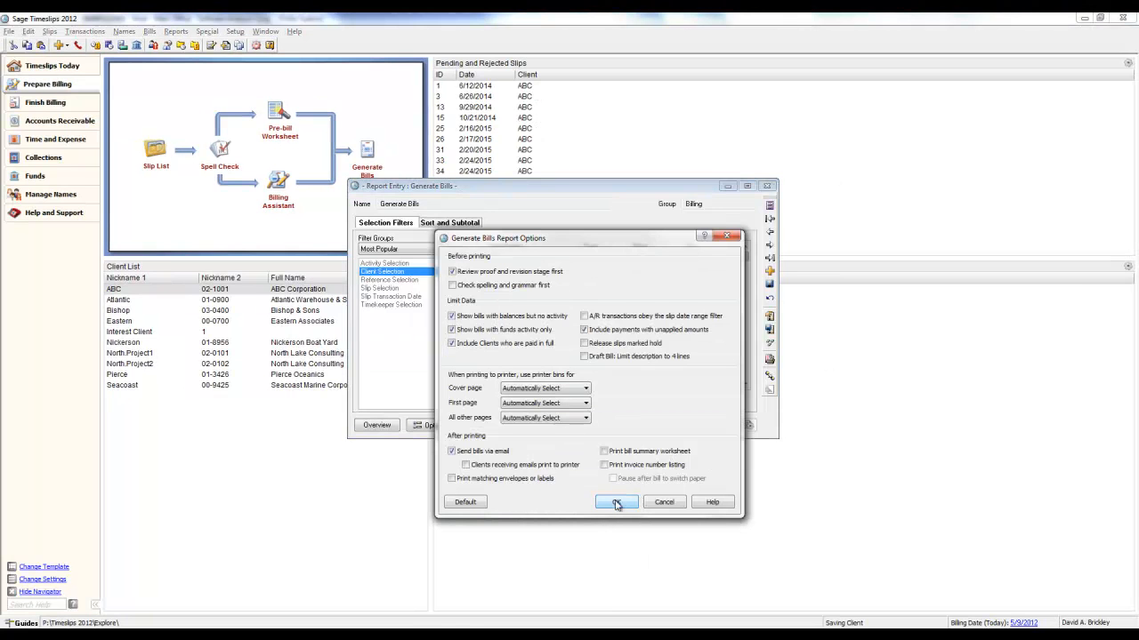
Confirm the report options and filter the Generate Bills client selection to include only ABC
click(616, 502)
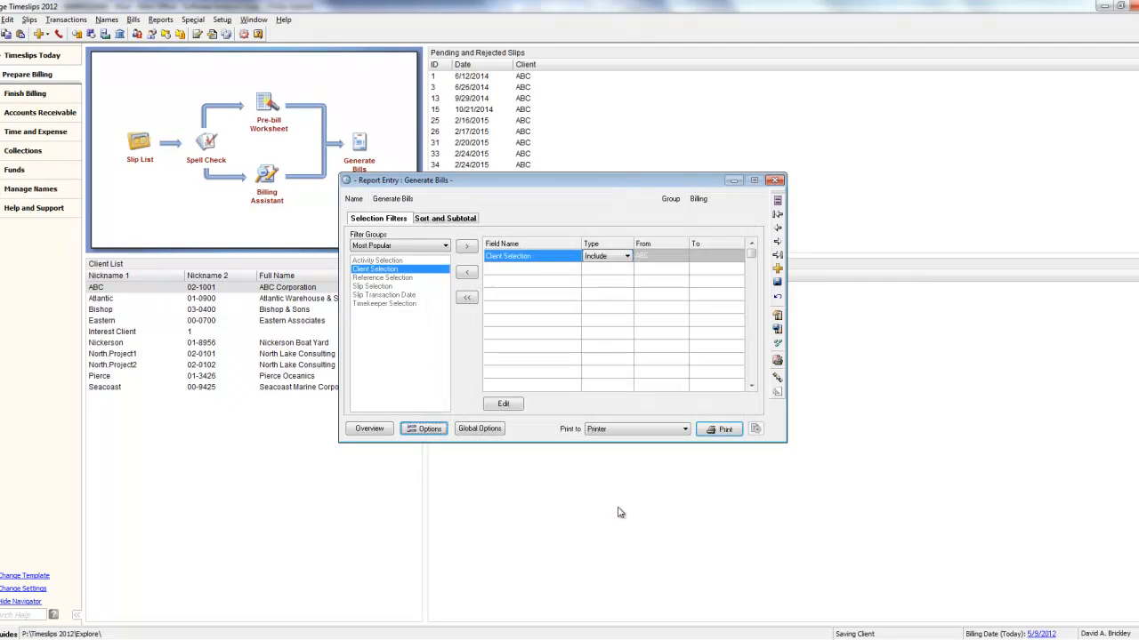
double_click(520, 259)
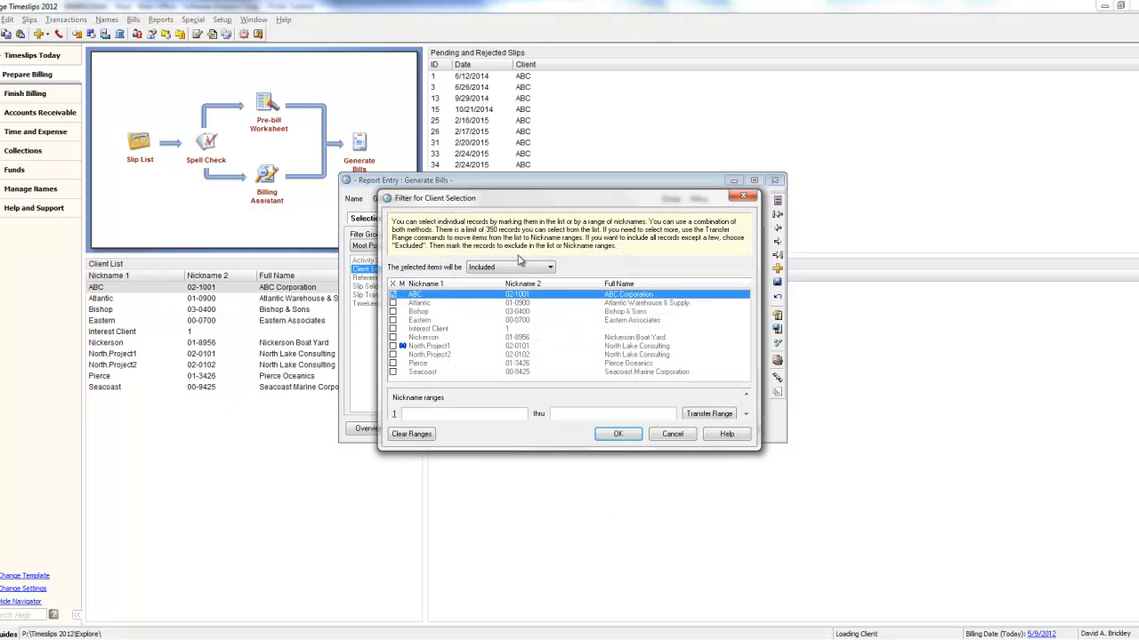
click(393, 294)
click(617, 435)
Generate the bills and choose to approve them for sending to clients
click(725, 430)
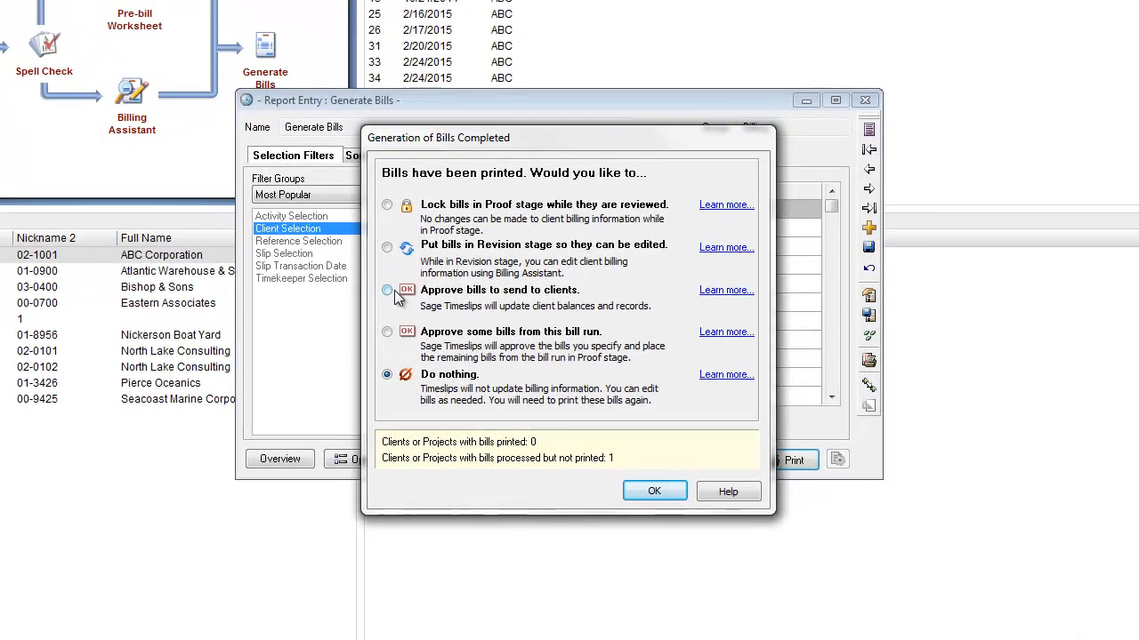
click(388, 291)
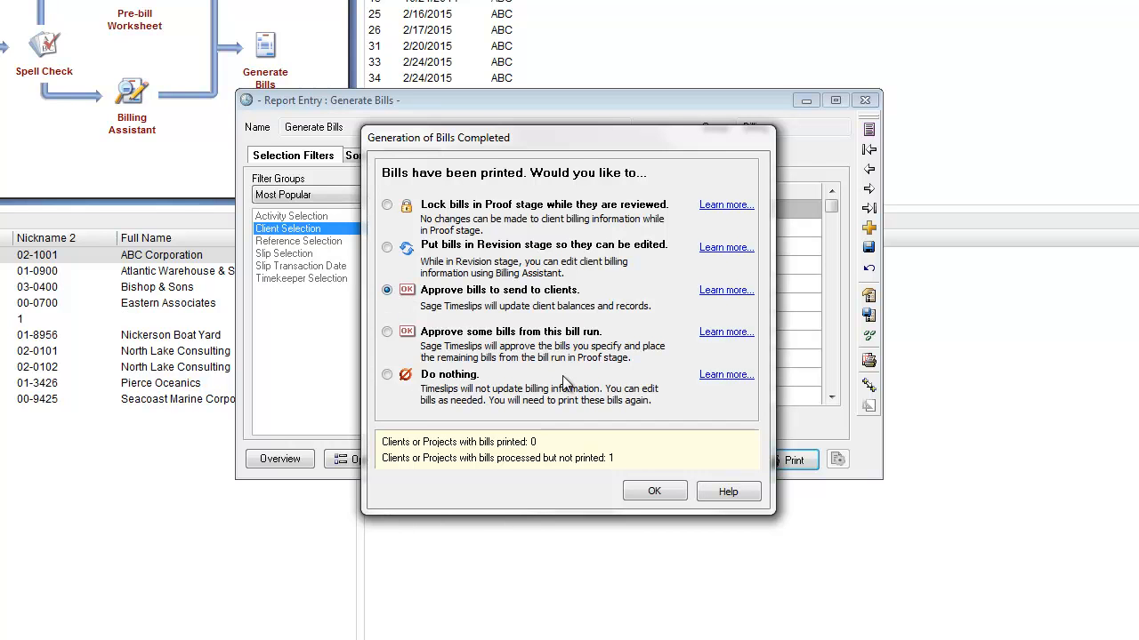
click(655, 492)
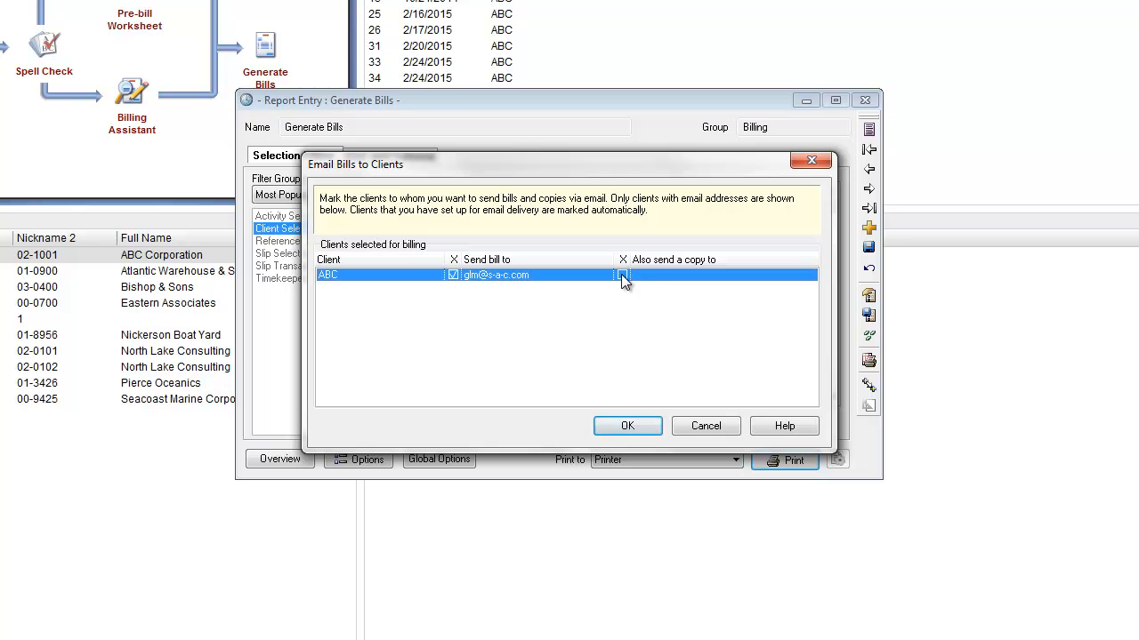
Email the bill to the client's address without sending a copy, and dismiss the completion notice
click(628, 427)
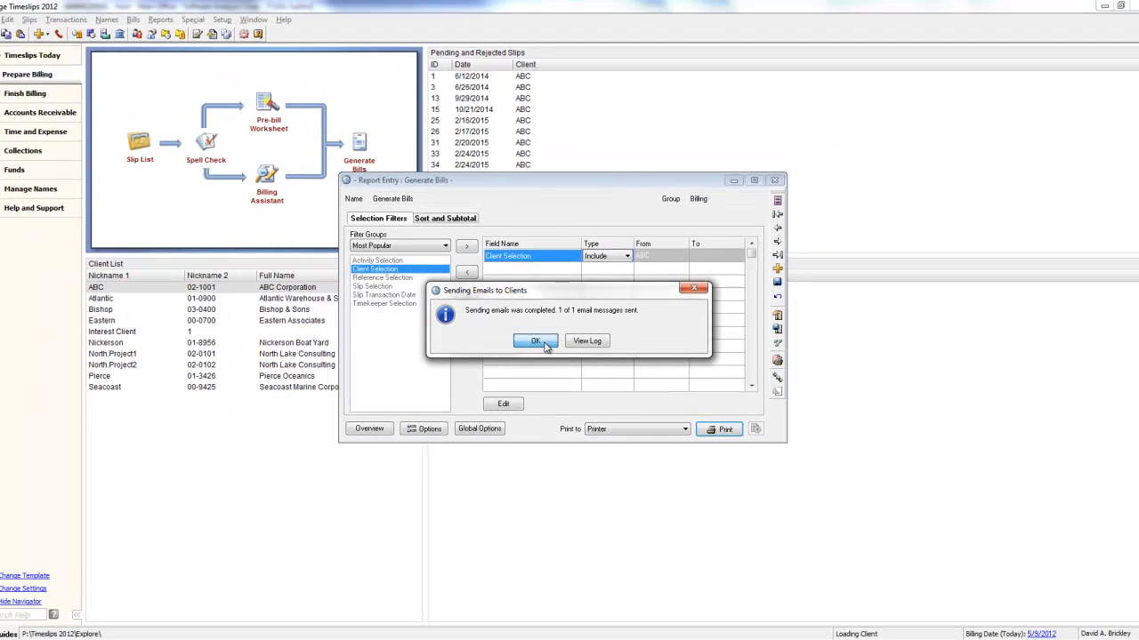
click(537, 342)
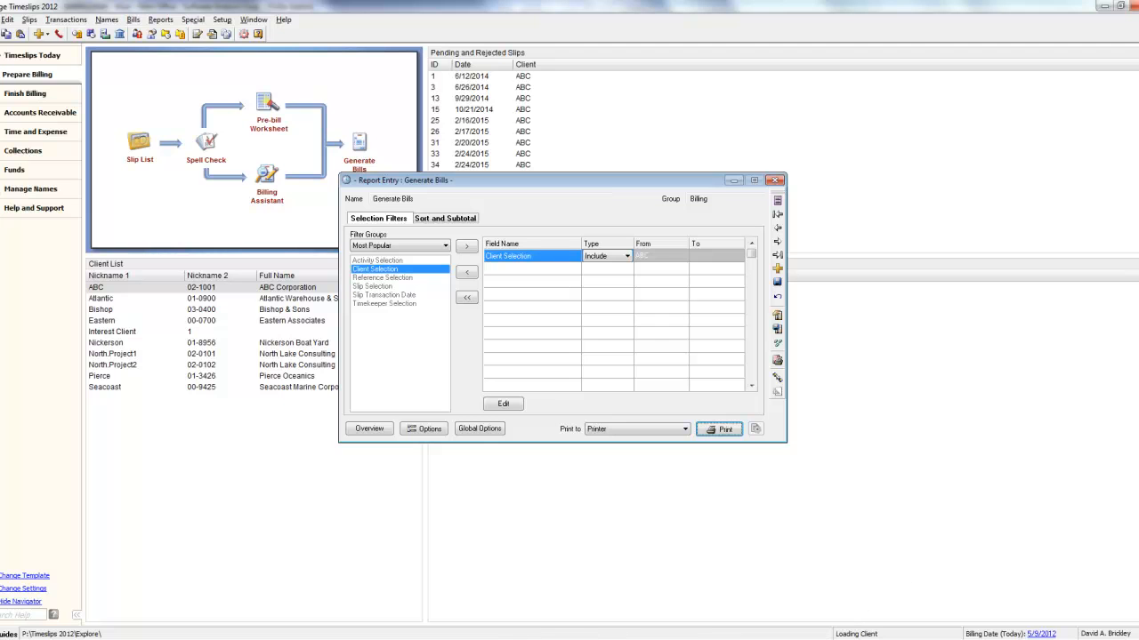
Switch to Outlook and view the received invoice email with its attached bill
mouse_move(109, 638)
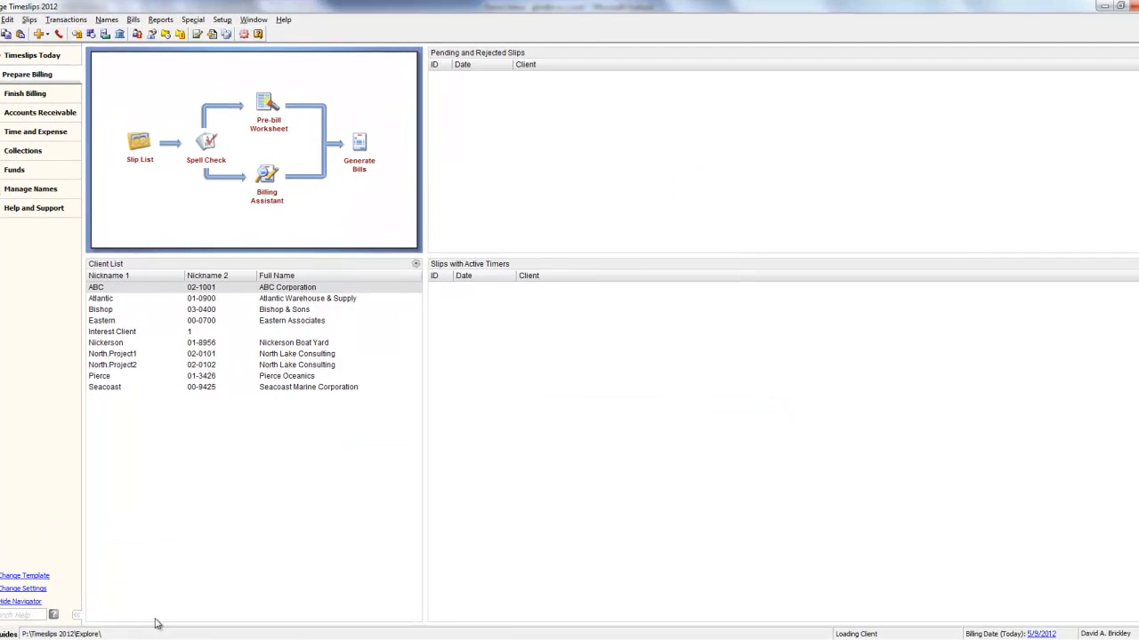
click(125, 638)
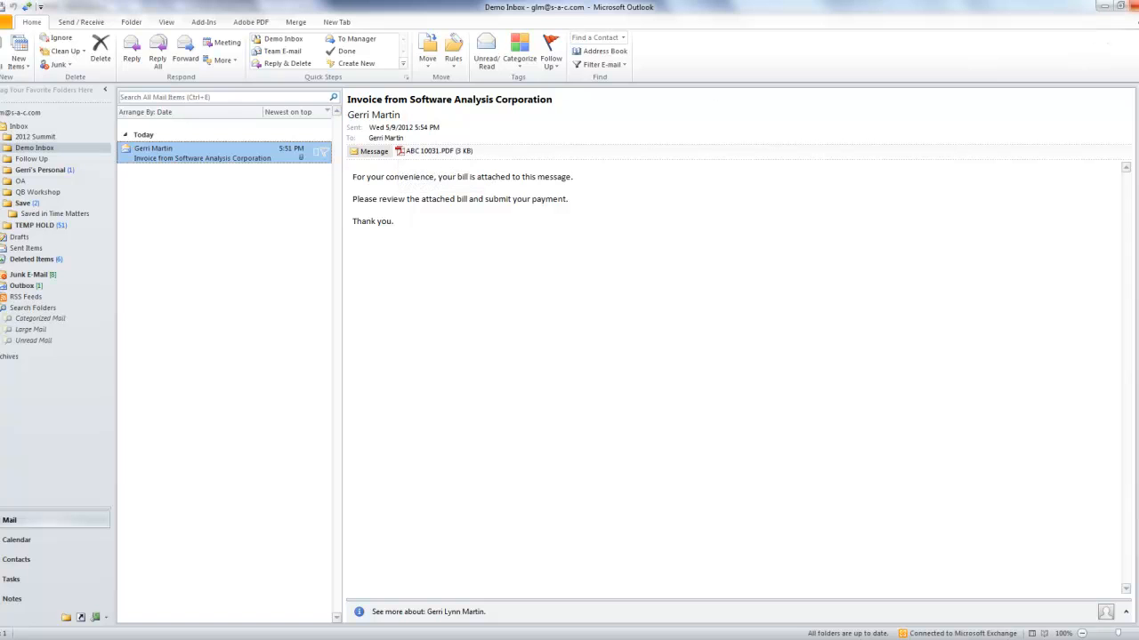
click(1134, 5)
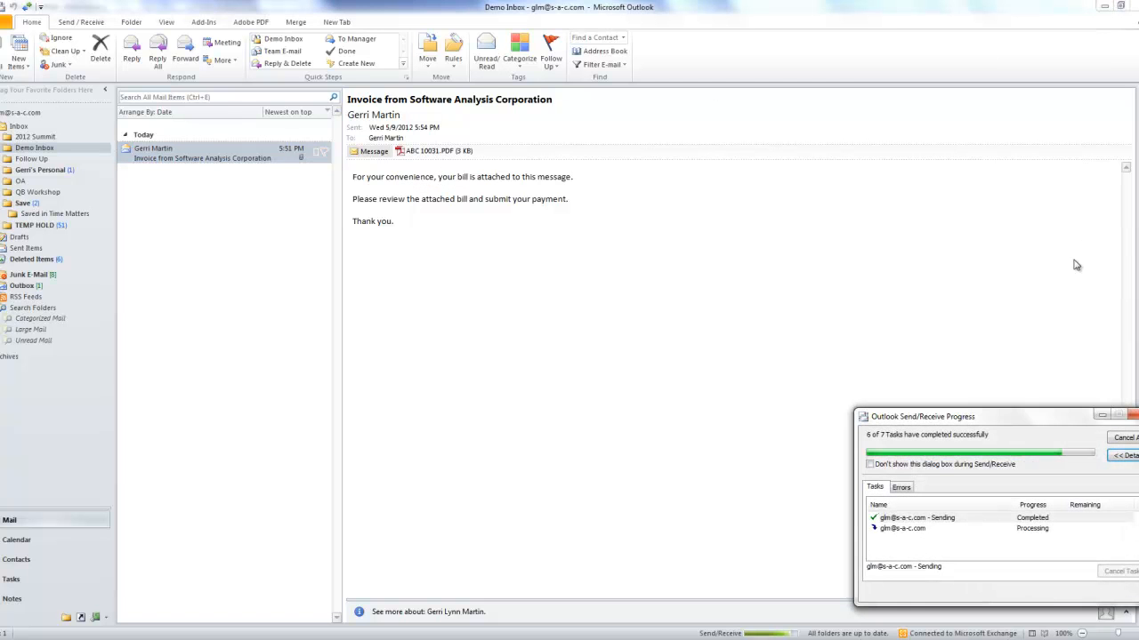